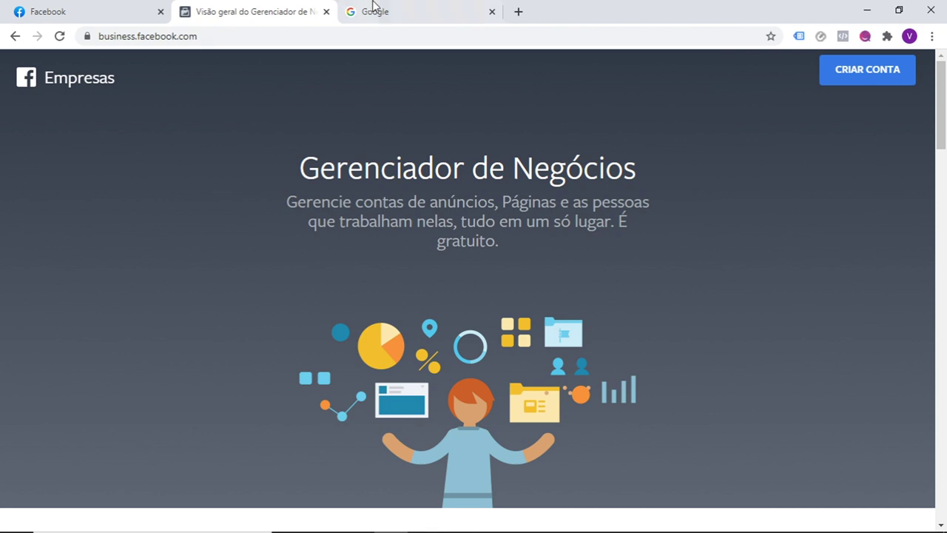
Step: Switch to the browser tab showing the Google search page
left_click(378, 9)
Step: Search Google for 'business facebook' and open the 'Business Manager Overview - Facebook' result
left_click(395, 258)
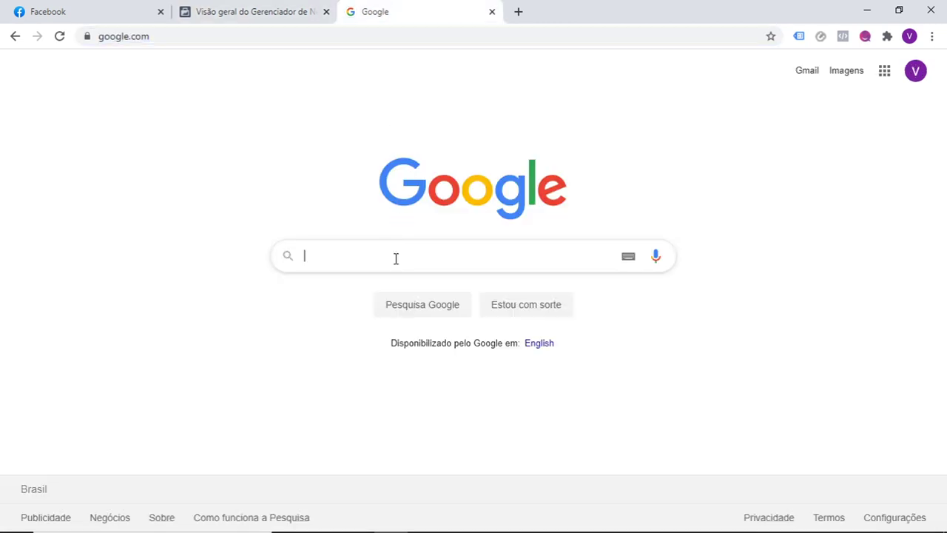
type("business")
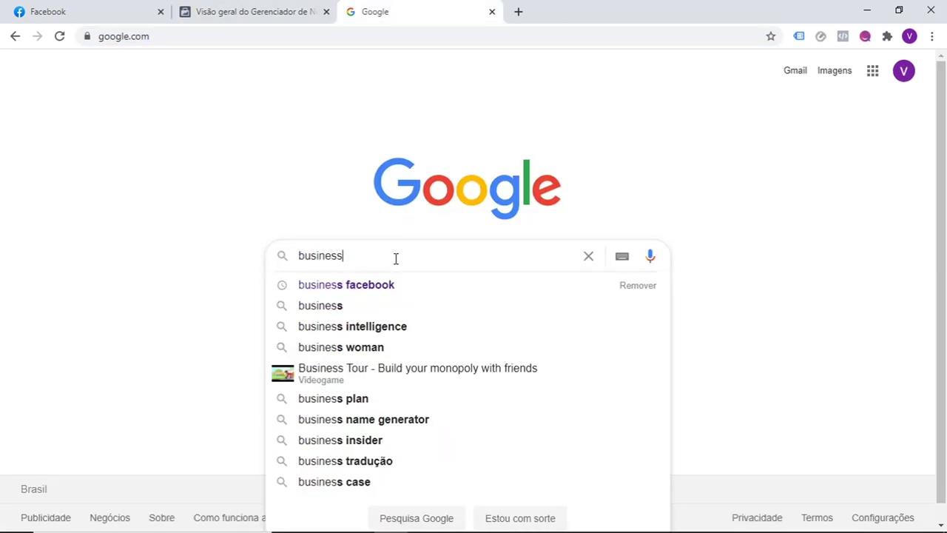
type(" facebook")
key("Return")
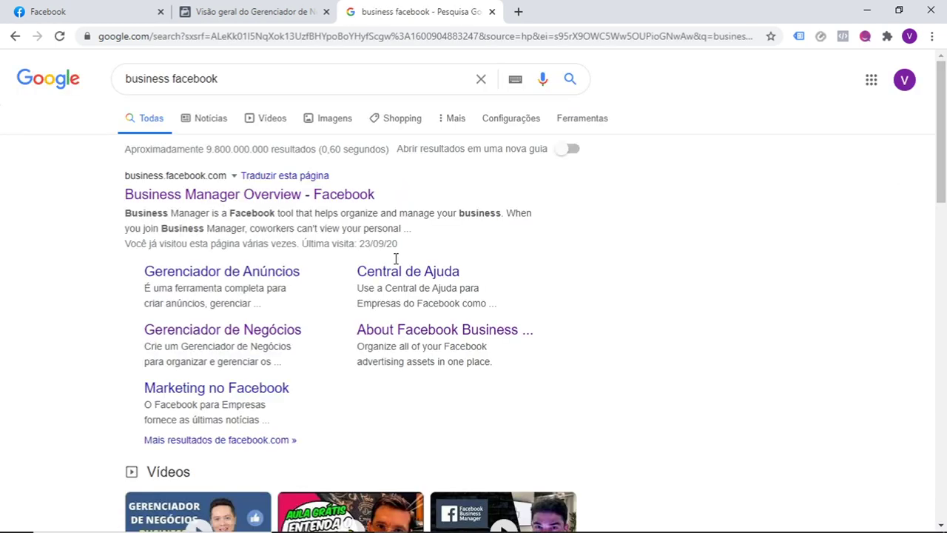
left_click(310, 198)
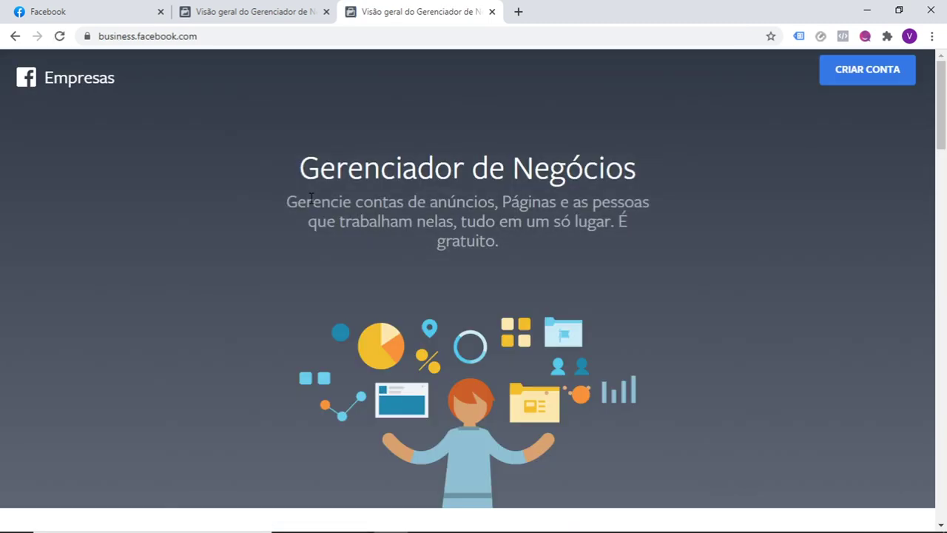
Step: Go back to the earlier Business Manager tab and start a new account with CRIAR CONTA
left_click(275, 9)
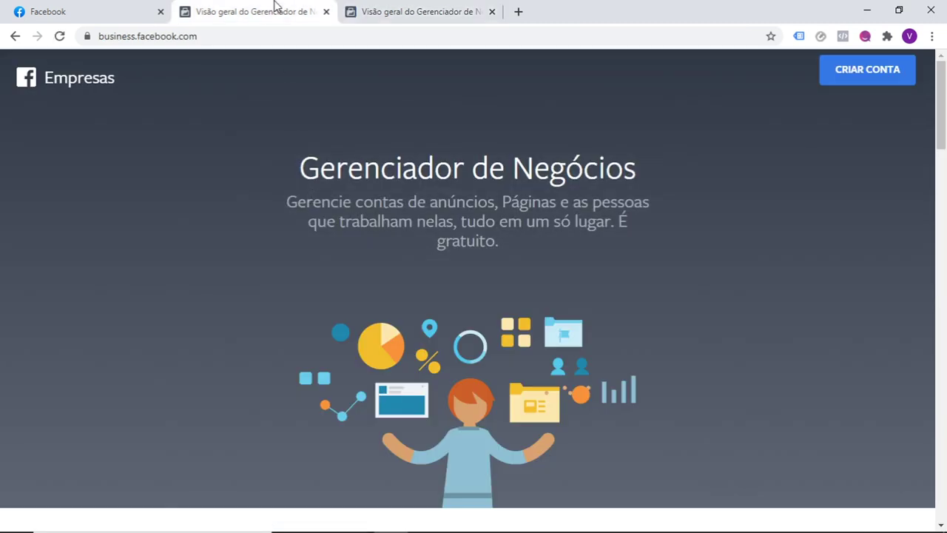
left_click(876, 77)
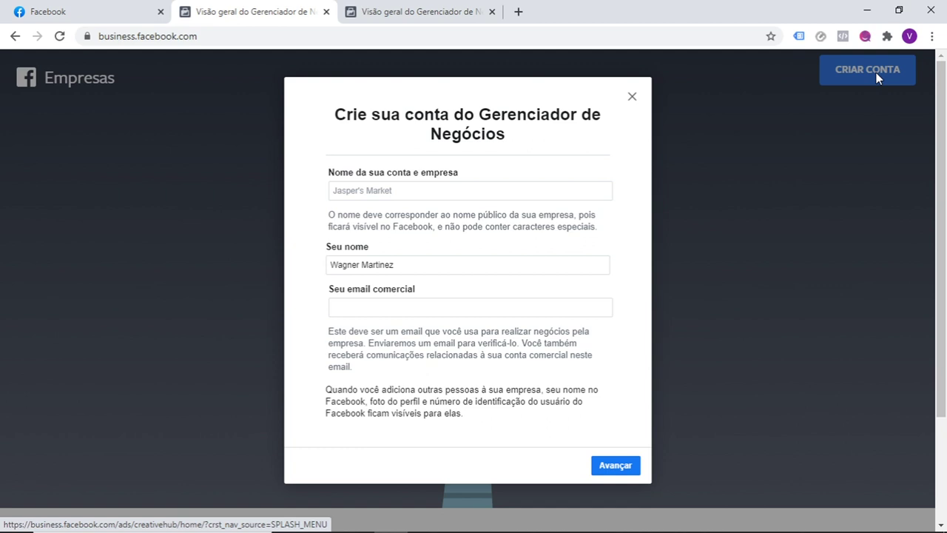
Step: Enter 'Empresa do Wagner' as the business name
left_click(466, 189)
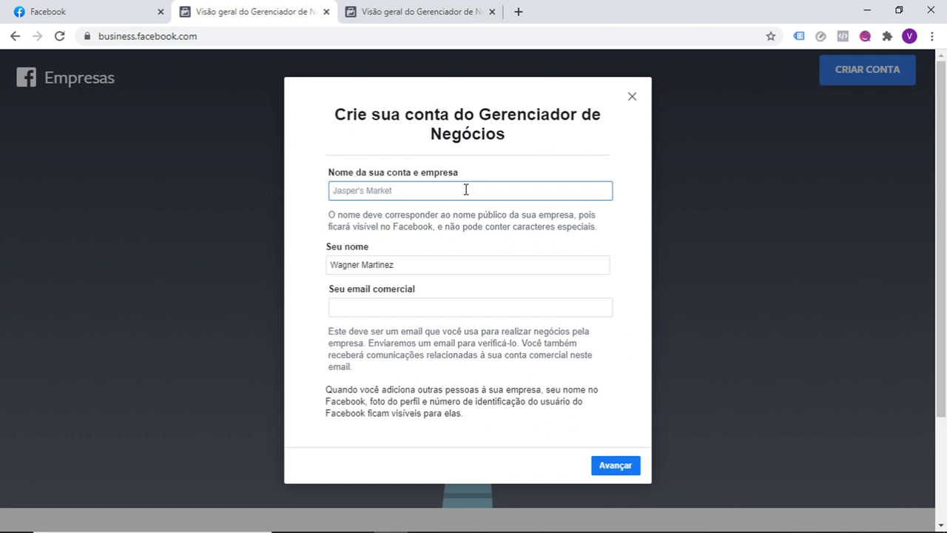
type("Empresa do Wagner")
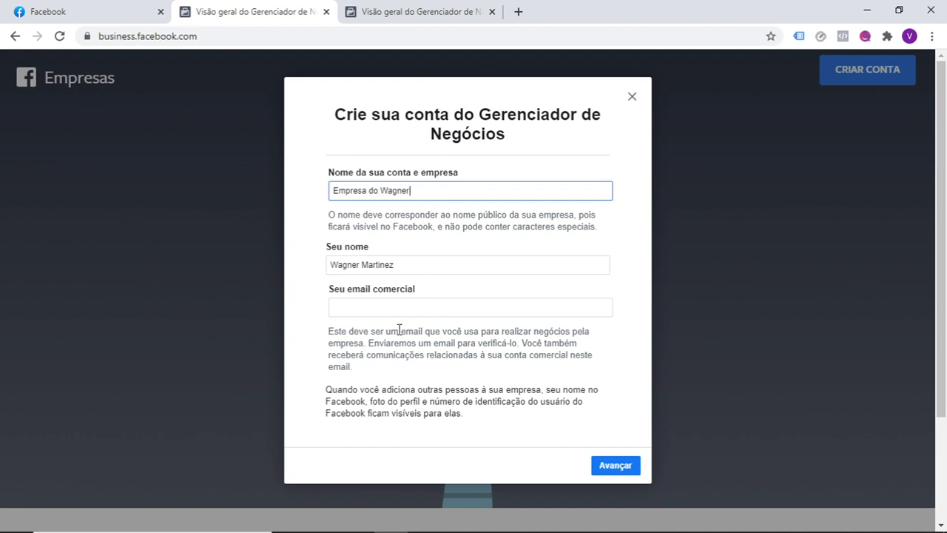
Step: Fill in the business e-mail address, correcting the typos
left_click(409, 309)
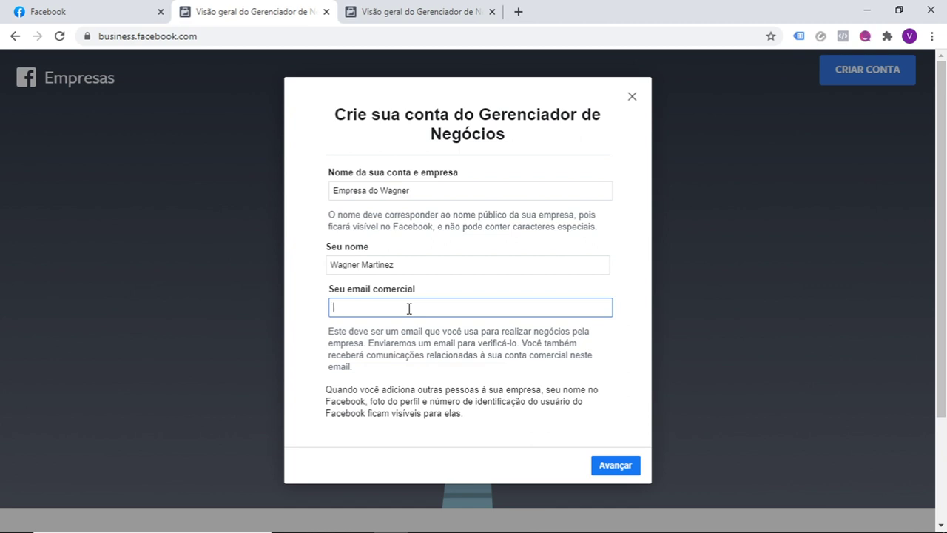
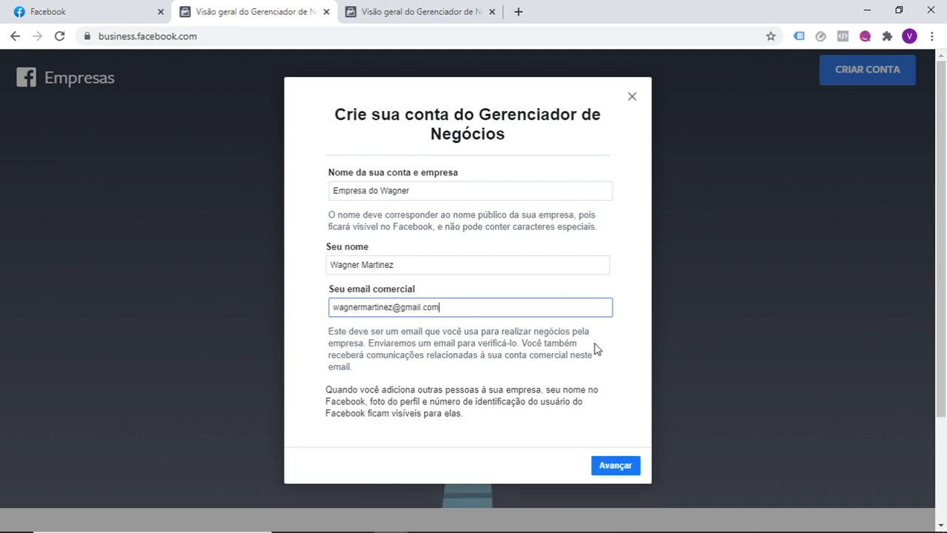
left_click(639, 376)
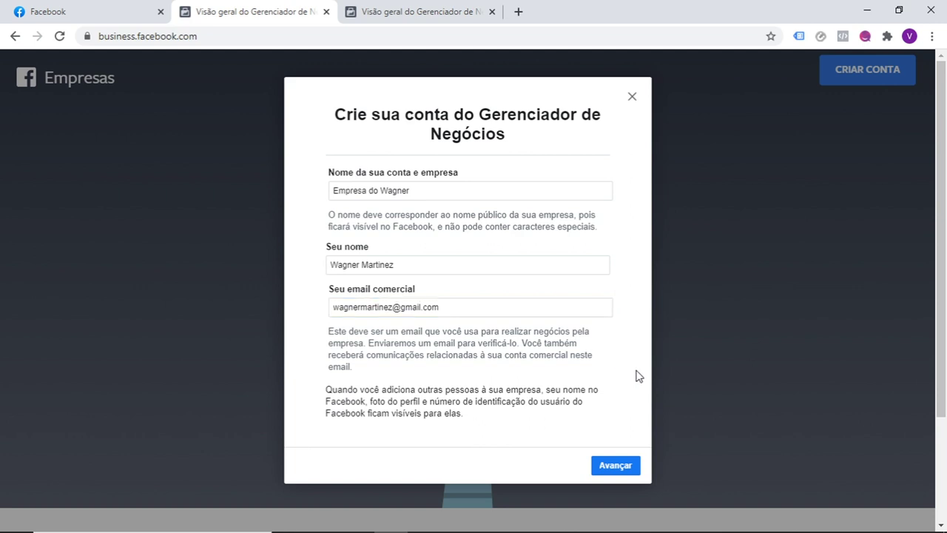
Step: Submit the account form and set the business country to Brasil
left_click(624, 466)
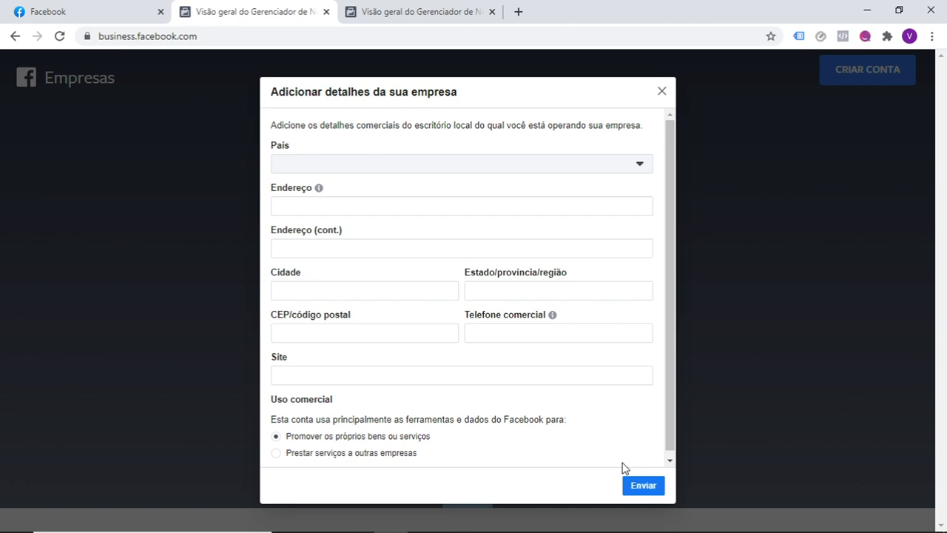
left_click_drag(667, 423, 665, 433)
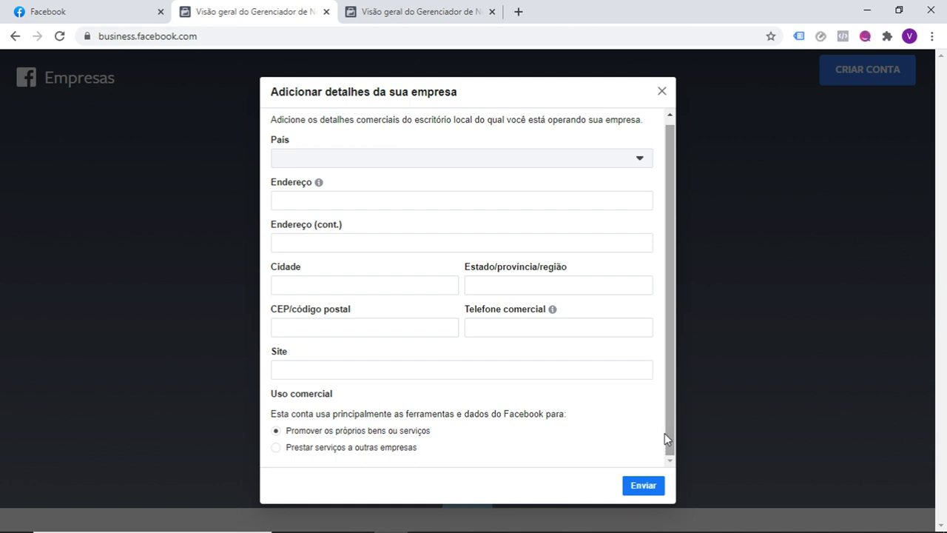
left_click(641, 157)
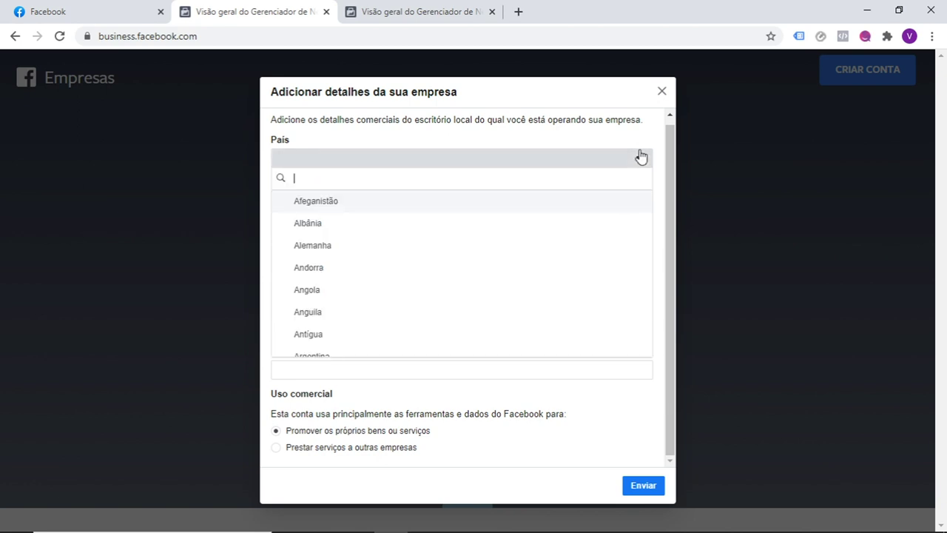
type("br")
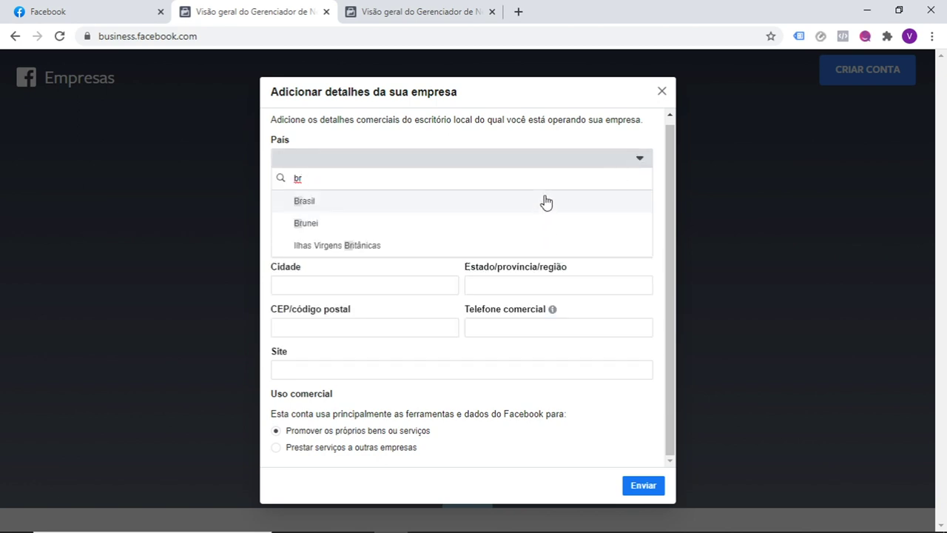
left_click(543, 201)
Step: Enter the street address, city Rio de Janeiro and state RJ
left_click(508, 201)
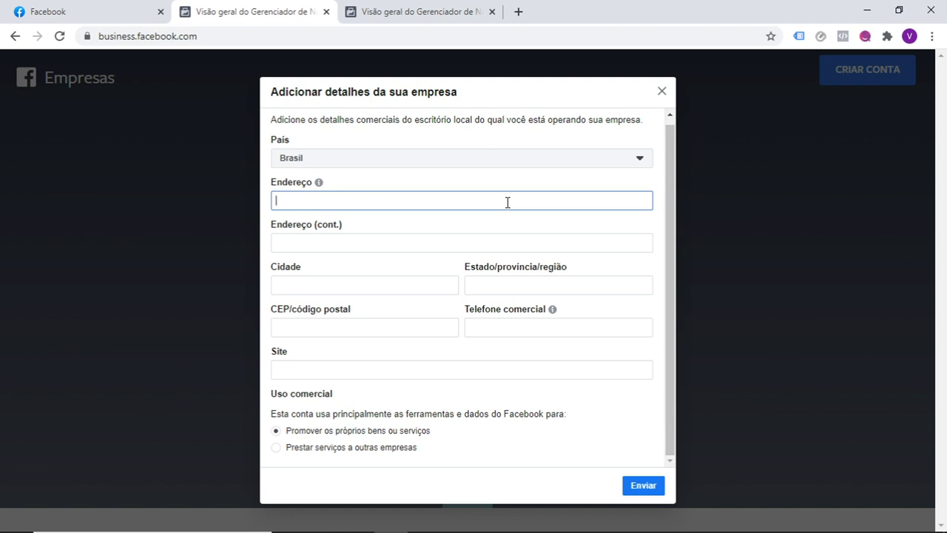
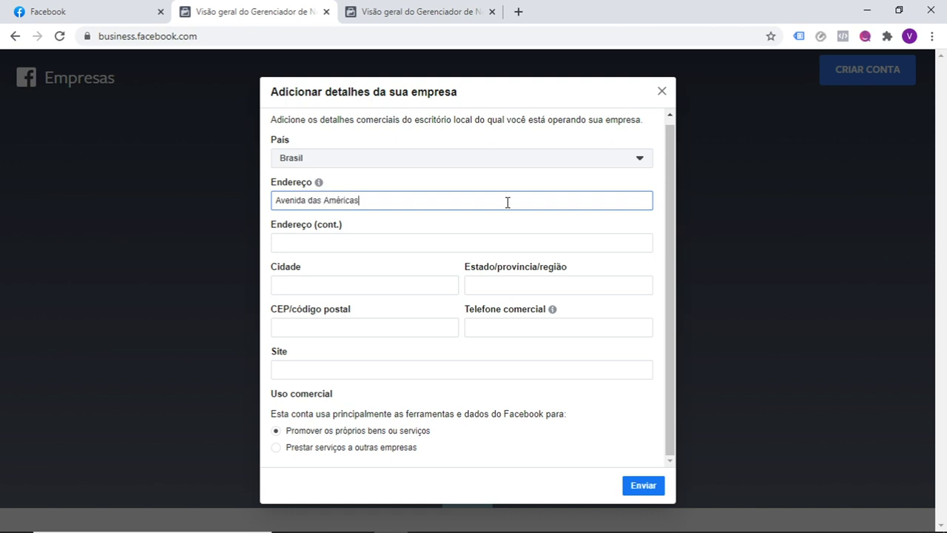
left_click(429, 281)
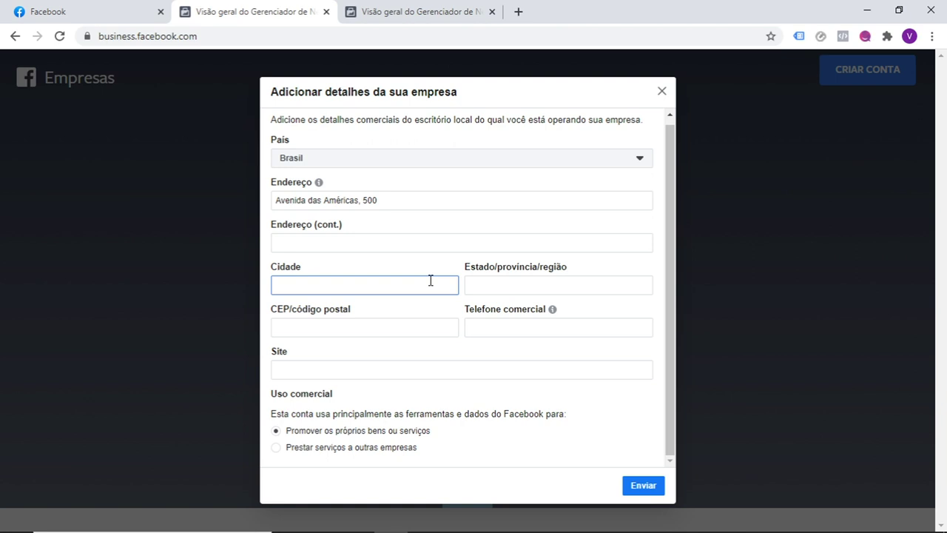
type("Rio")
type("de Janeiro")
left_click(501, 285)
type("RJ")
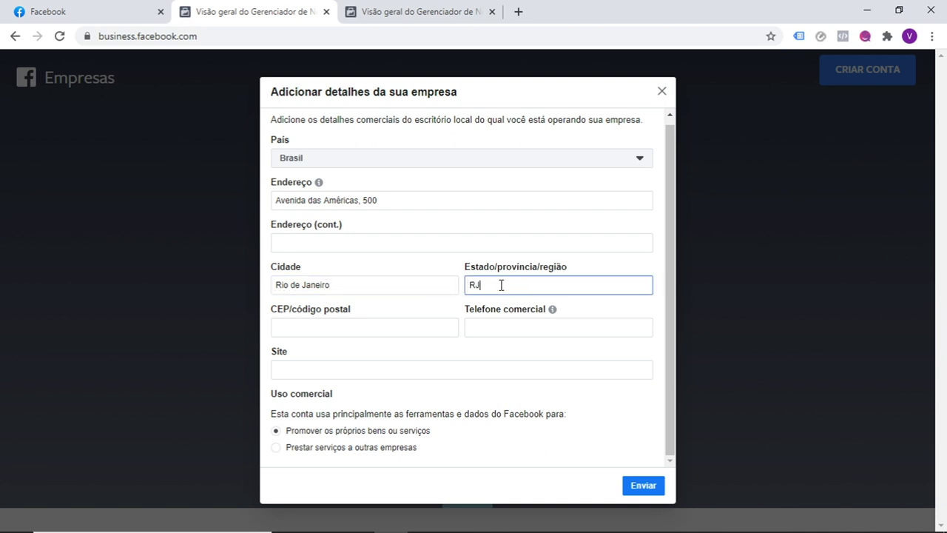
Step: Fill in the postal code and the business phone number
left_click(396, 327)
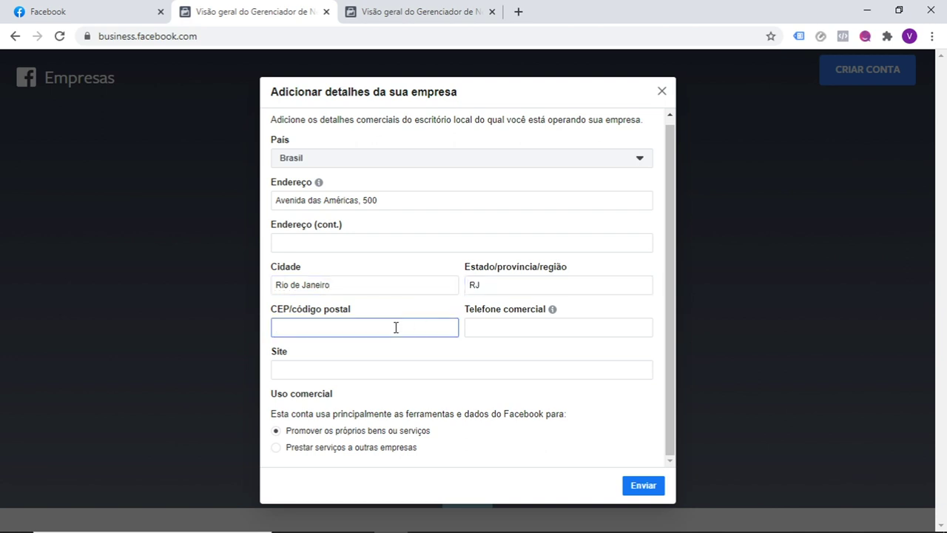
type("22640100")
left_click(477, 329)
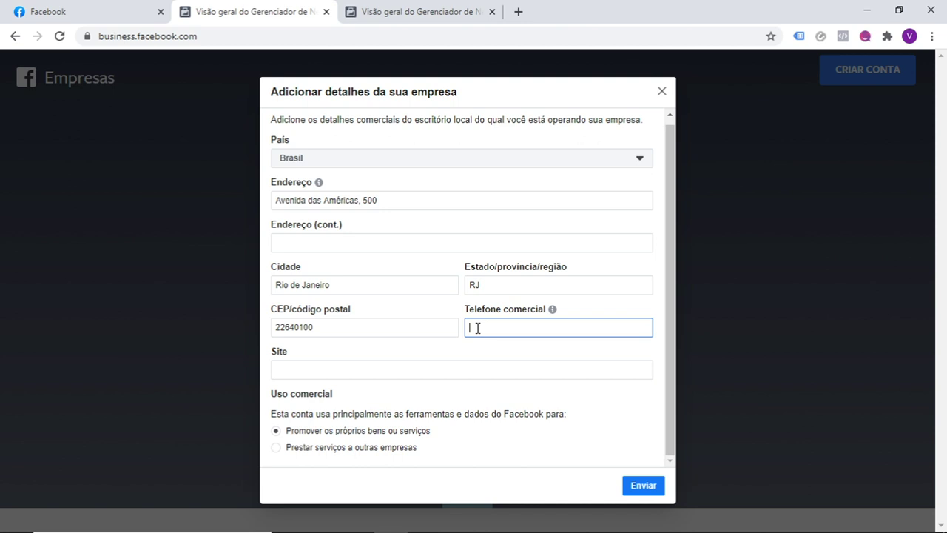
left_click(408, 367)
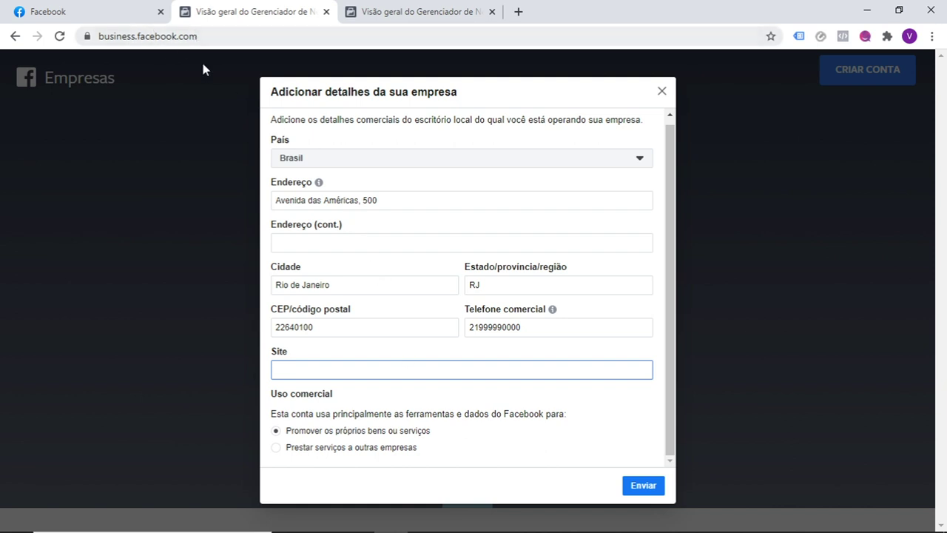
Step: Copy the personal Facebook profile's web address, then return to the business details form
left_click(91, 8)
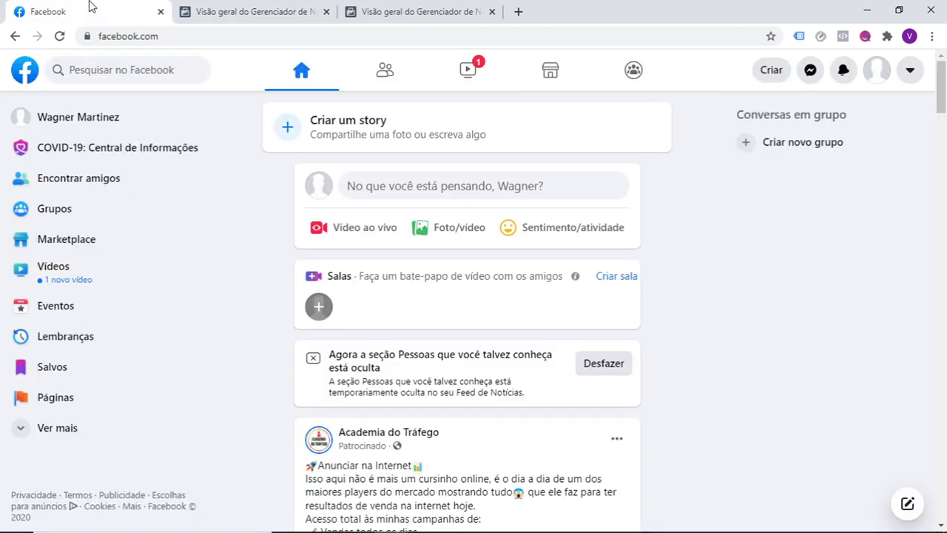
left_click(126, 118)
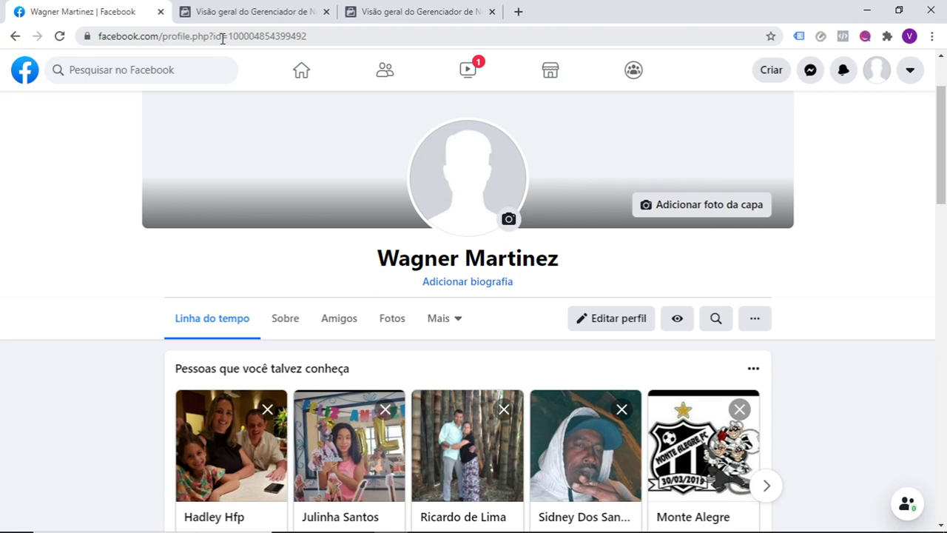
left_click(222, 37)
key("ctrl+c")
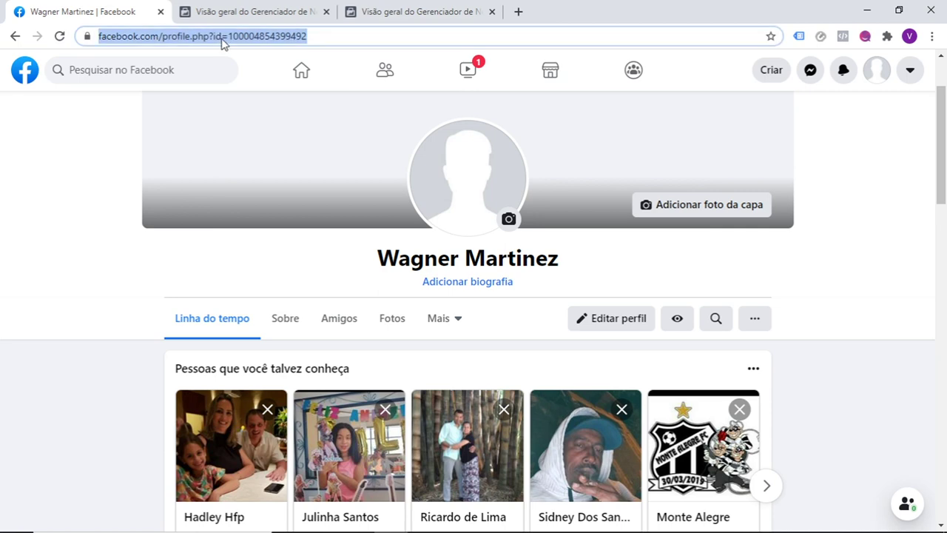
right_click(222, 43)
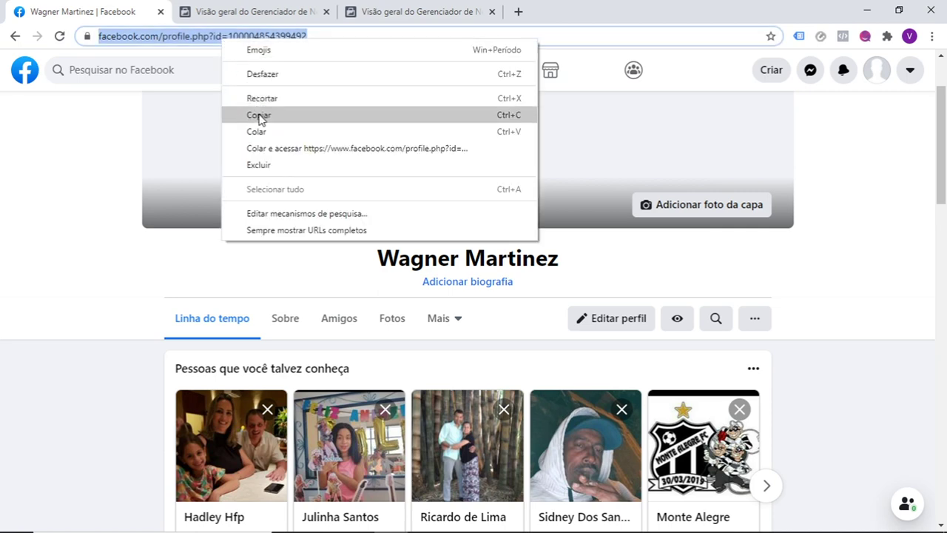
left_click(259, 115)
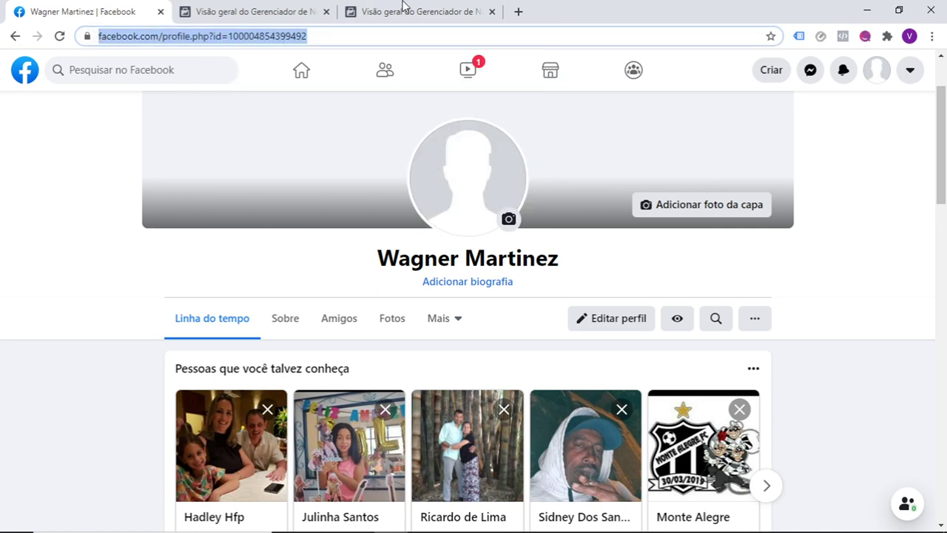
left_click(404, 11)
left_click(315, 6)
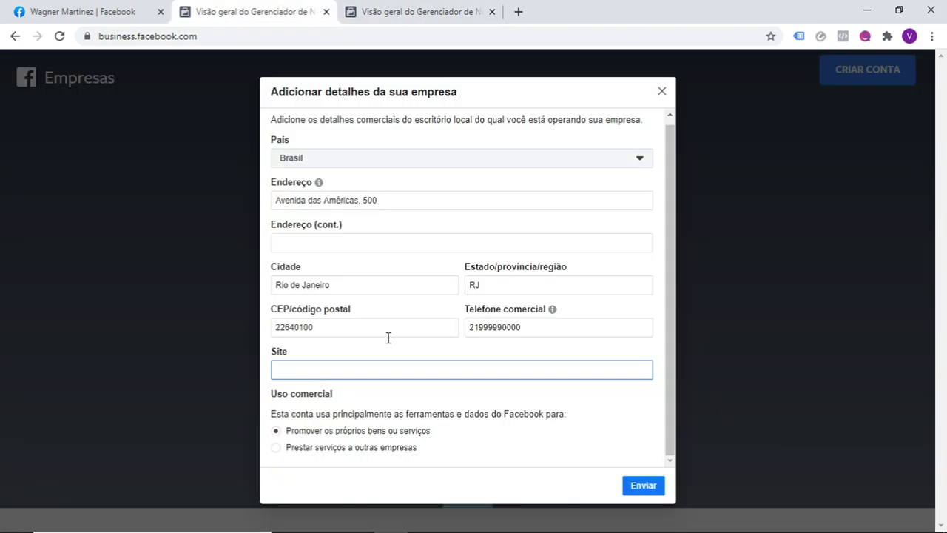
Step: Paste the profile address into the Site field and submit with Enviar
key("ctrl+v")
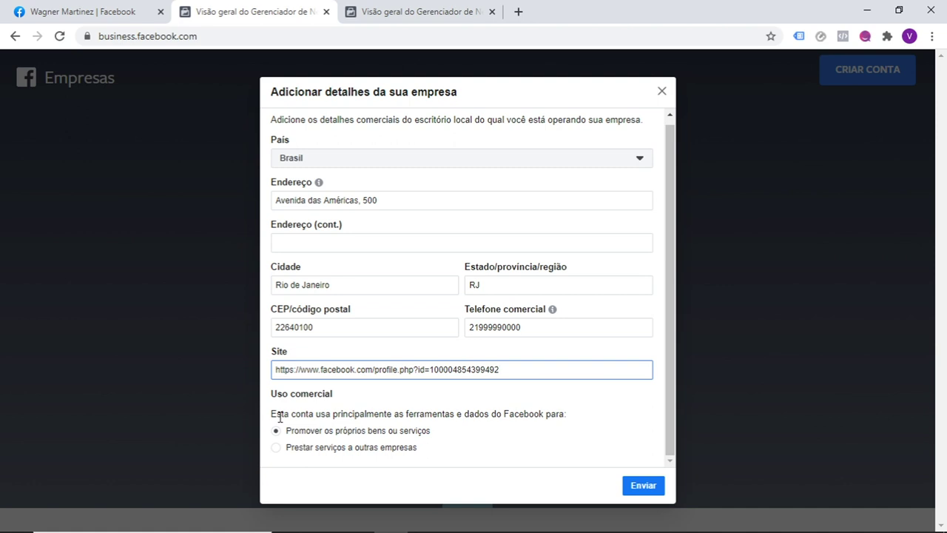
left_click(653, 493)
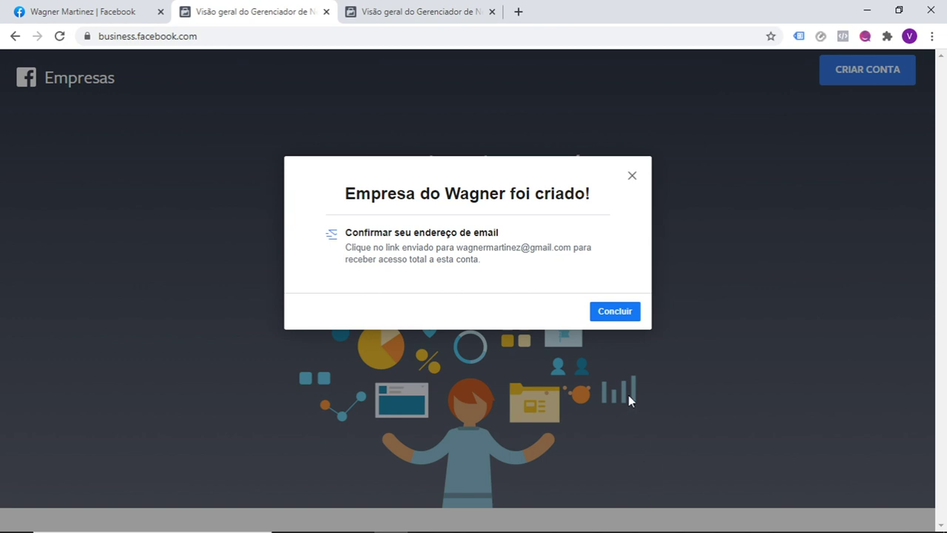
Step: Close the confirmation with Concluir and look over the Empresa do Wagner home page
left_click(614, 313)
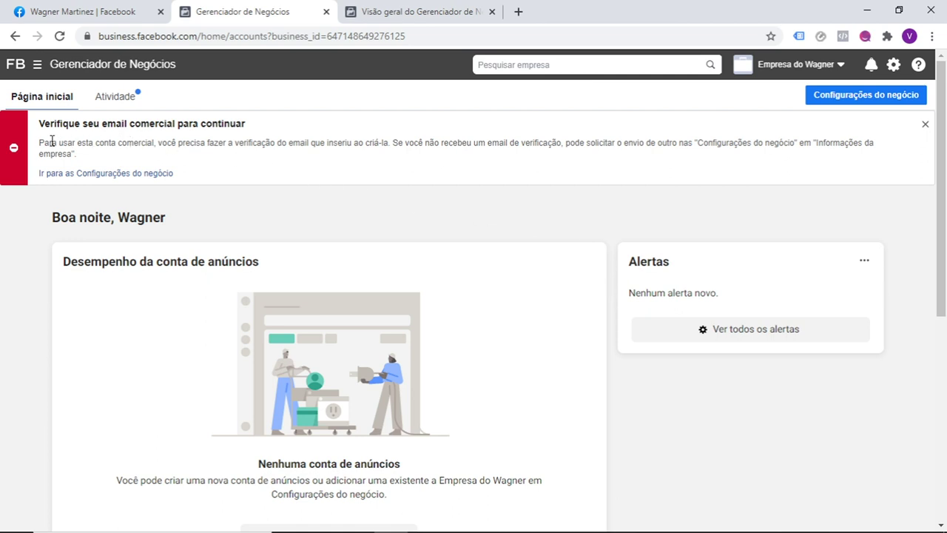
left_click_drag(42, 126, 244, 183)
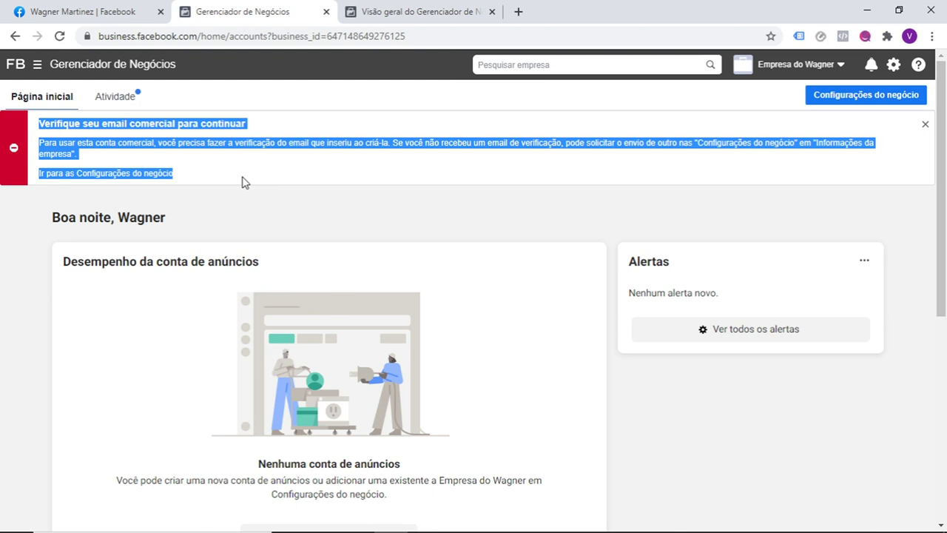
left_click(320, 197)
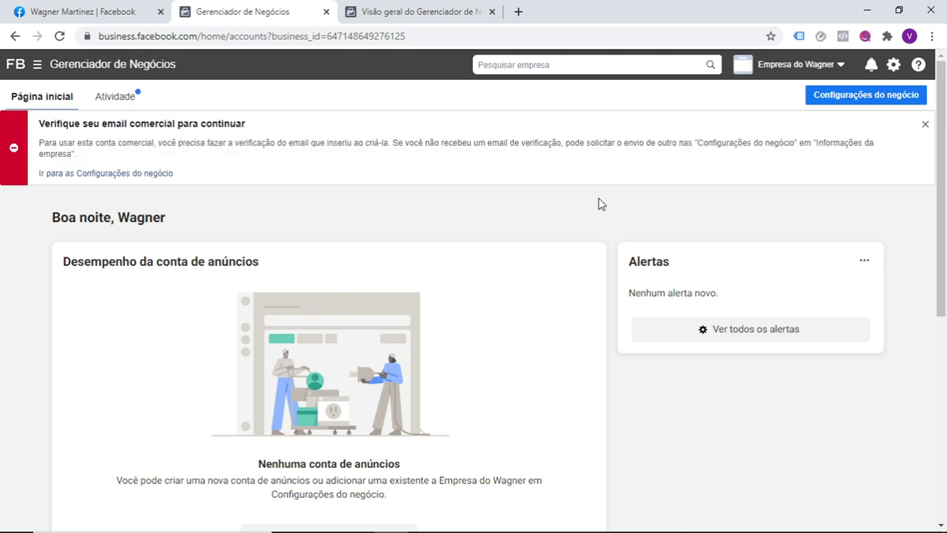
left_click_drag(945, 189, 945, 397)
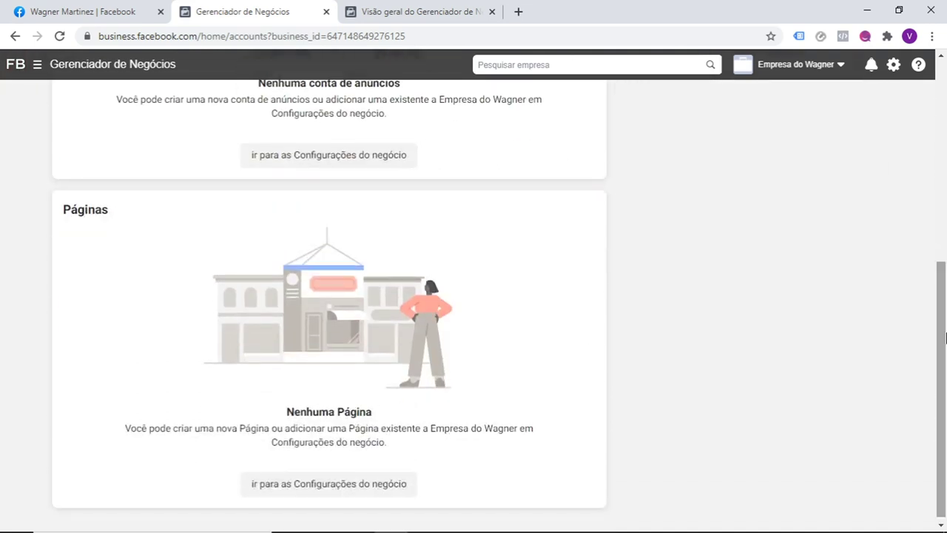
left_click(945, 89)
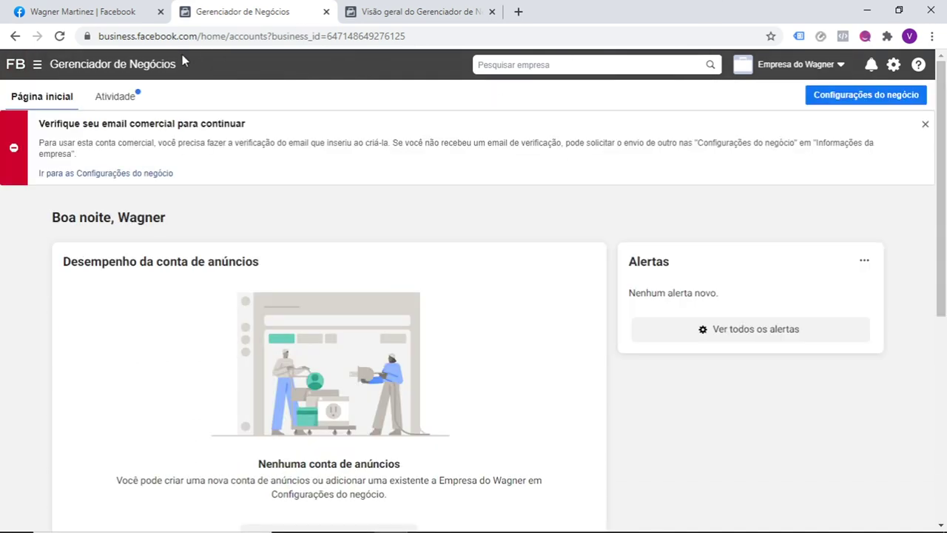
Step: Open Configurações do negócio from the menu and dismiss the Começar and Oriente-se tips
left_click(37, 66)
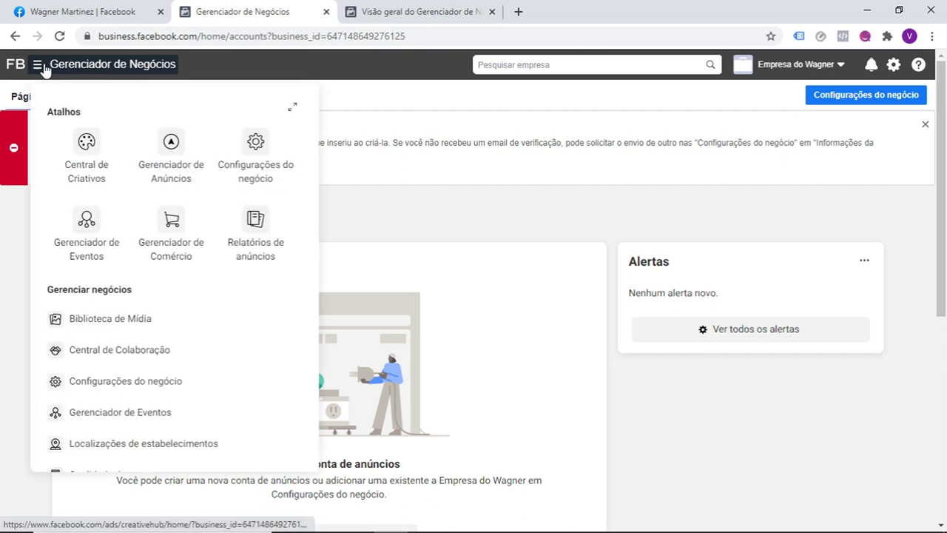
left_click(256, 142)
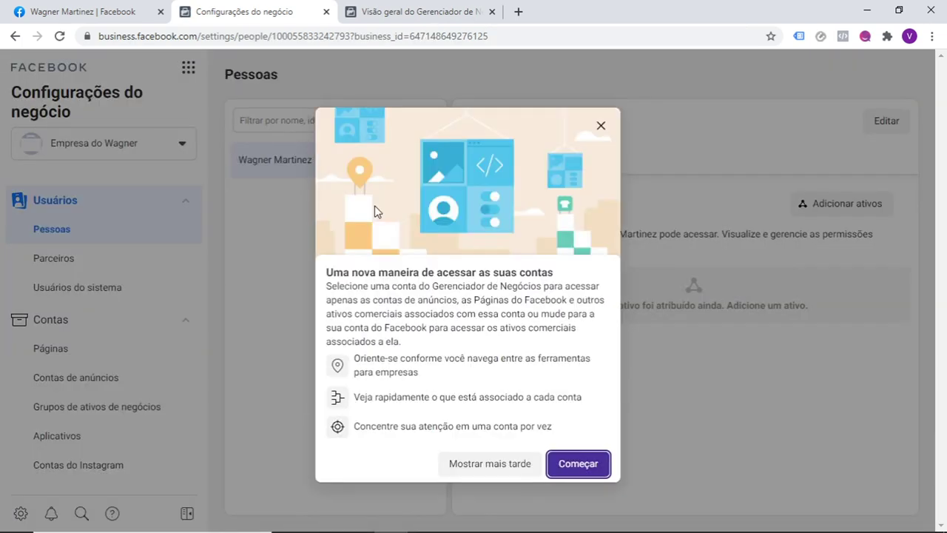
left_click(564, 464)
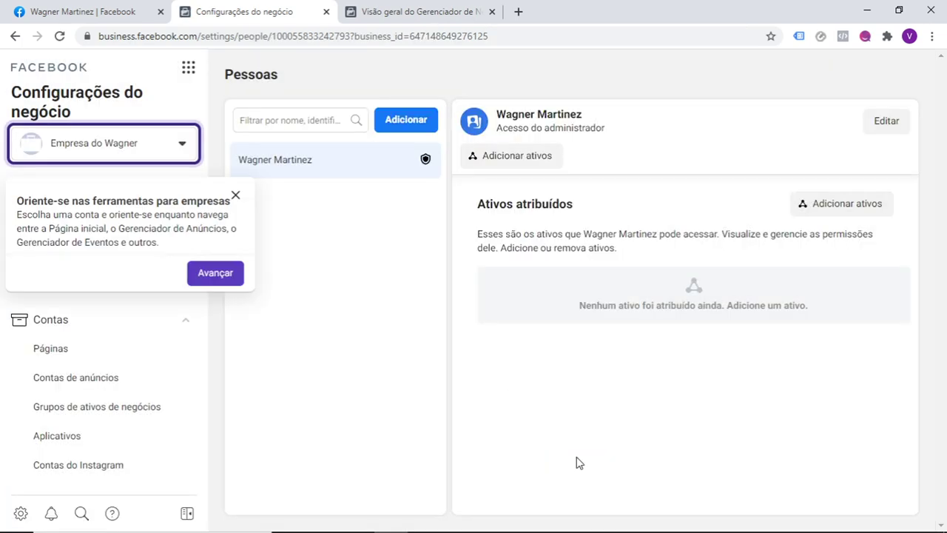
left_click(235, 196)
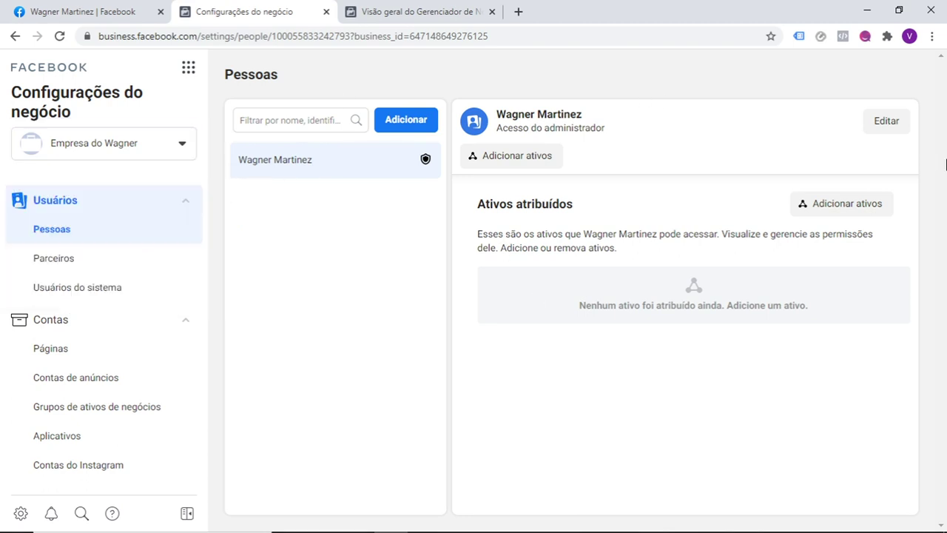